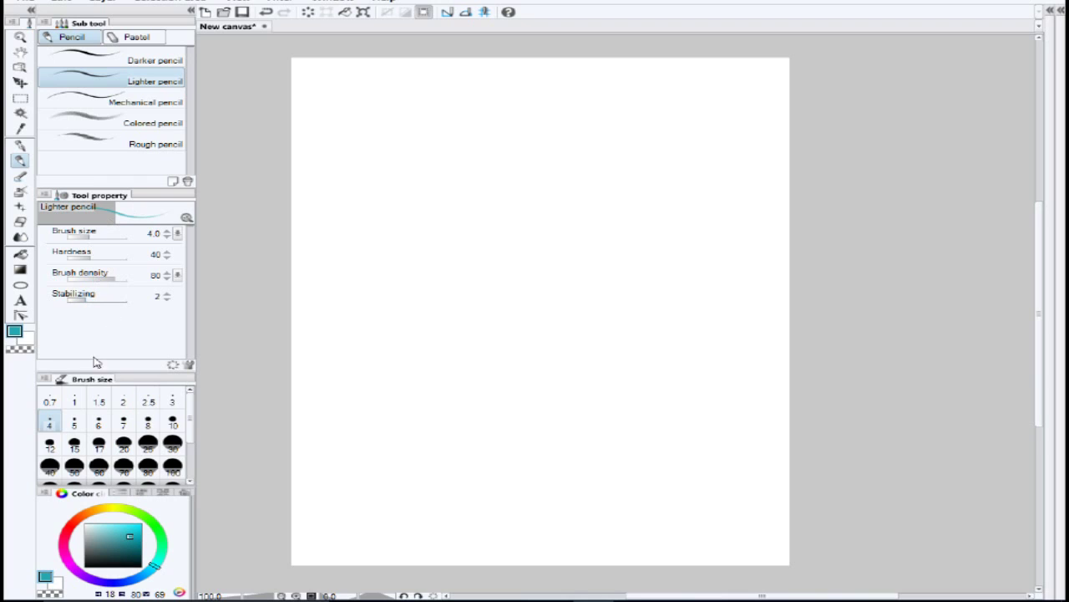
{"action": "left_click_drag", "start_coordinate": [131, 539], "coordinate": [141, 567]}
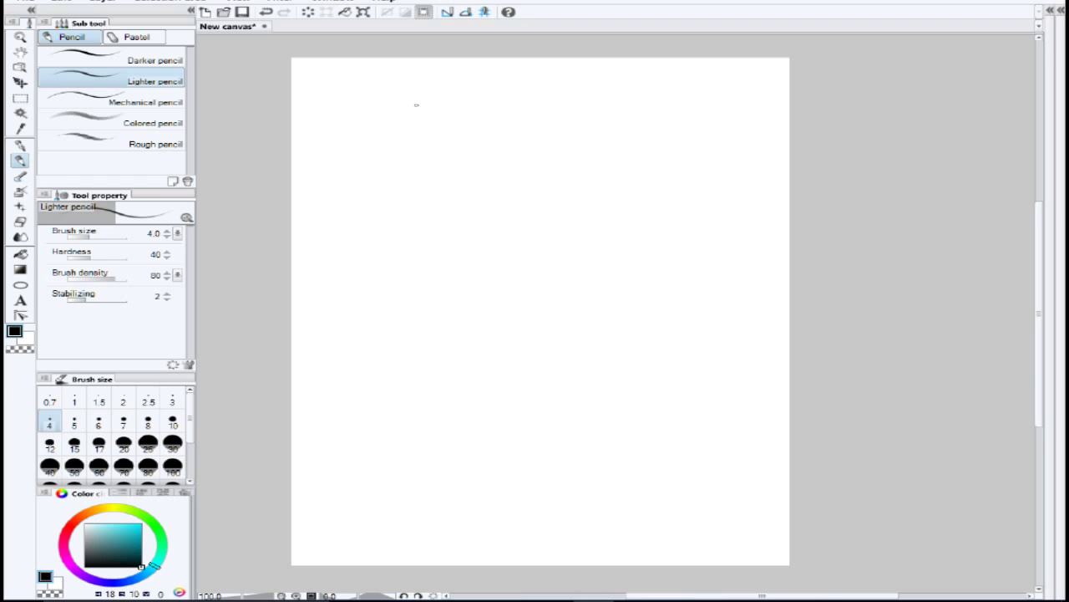
{"action": "left_click_drag", "start_coordinate": [381, 106], "coordinate": [373, 205]}
{"action": "key", "text": "ctrl+z"}
{"action": "key", "text": "ctrl+z"}
{"action": "left_click_drag", "start_coordinate": [392, 111], "coordinate": [362, 197]}
{"action": "mouse_move", "coordinate": [393, 111]}
{"action": "left_mouse_down"}
{"action": "mouse_move", "coordinate": [416, 191]}
{"action": "mouse_move", "coordinate": [380, 192]}
{"action": "mouse_move", "coordinate": [419, 188]}
{"action": "left_mouse_up"}
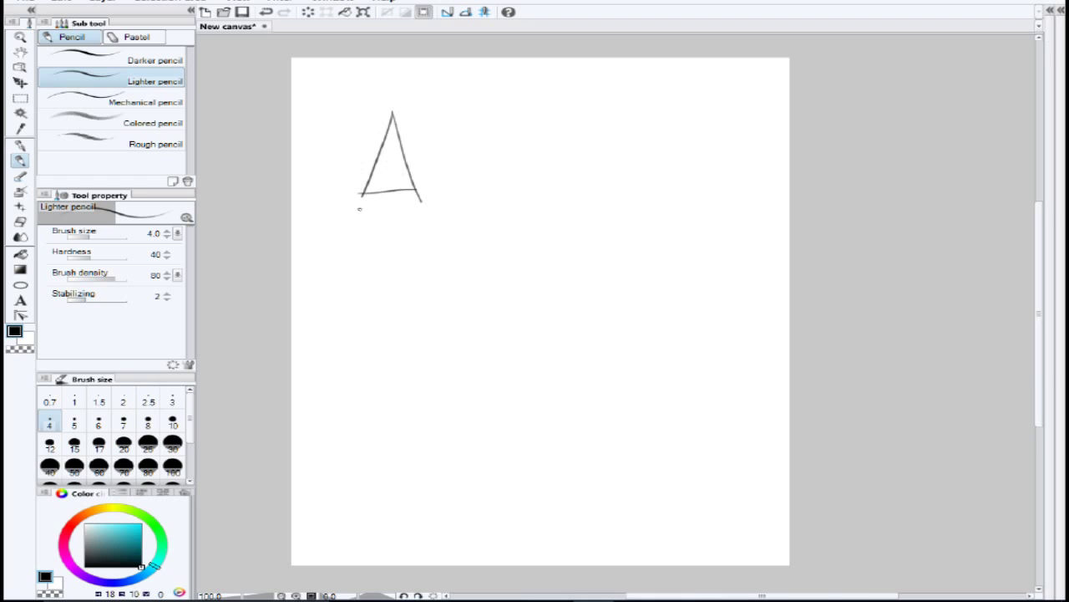
{"action": "key", "text": "Delete"}
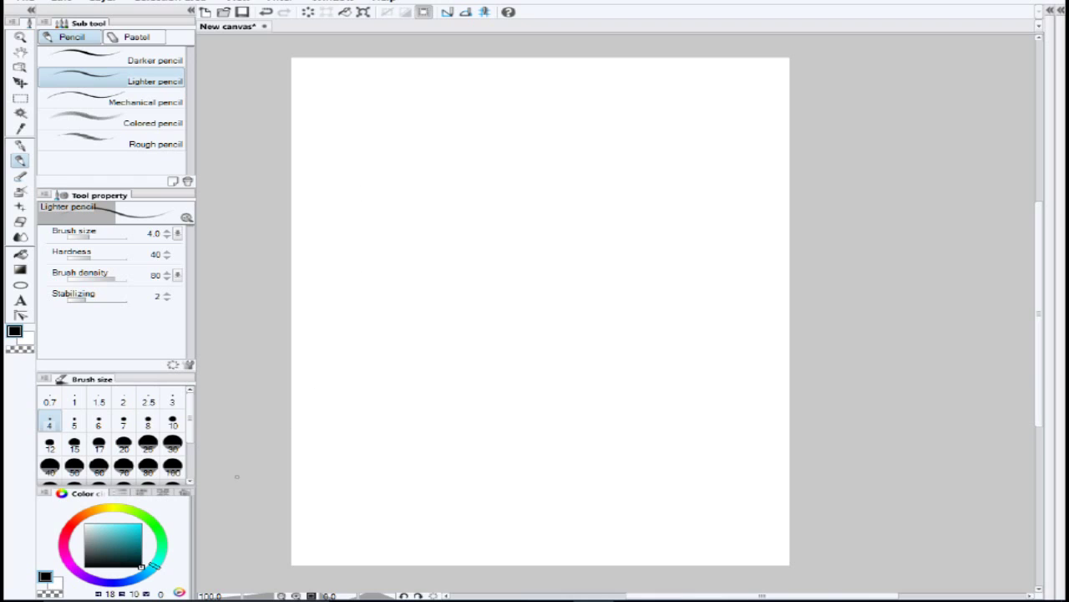
- Switch the drawing colour to bright red and sketch a tall, narrow triangle in the upper left of the canvas as a broom guide
{"action": "left_click", "coordinate": [70, 528]}
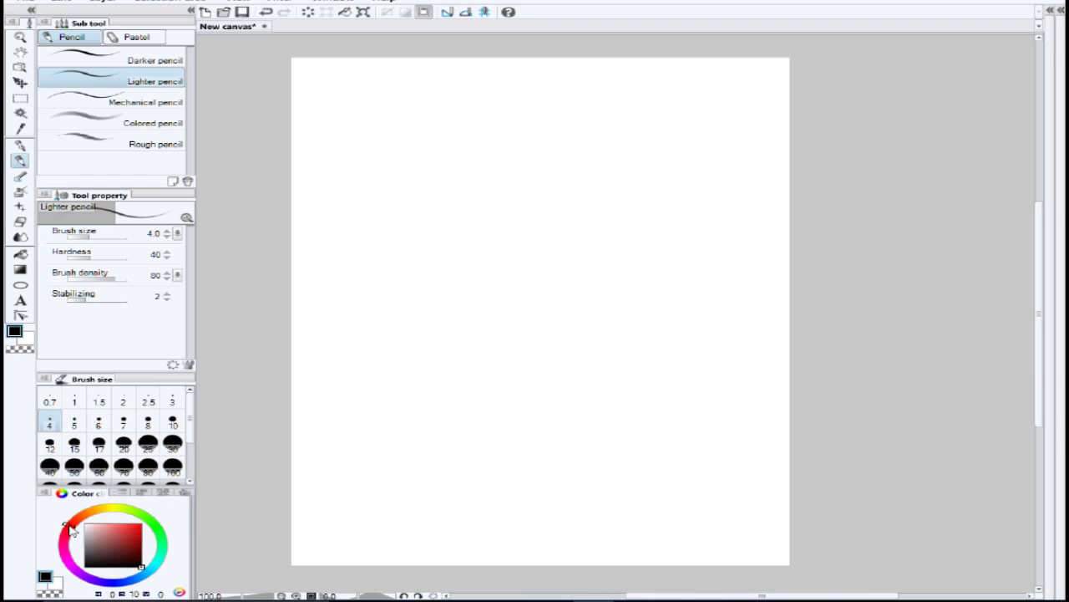
{"action": "left_click", "coordinate": [141, 524]}
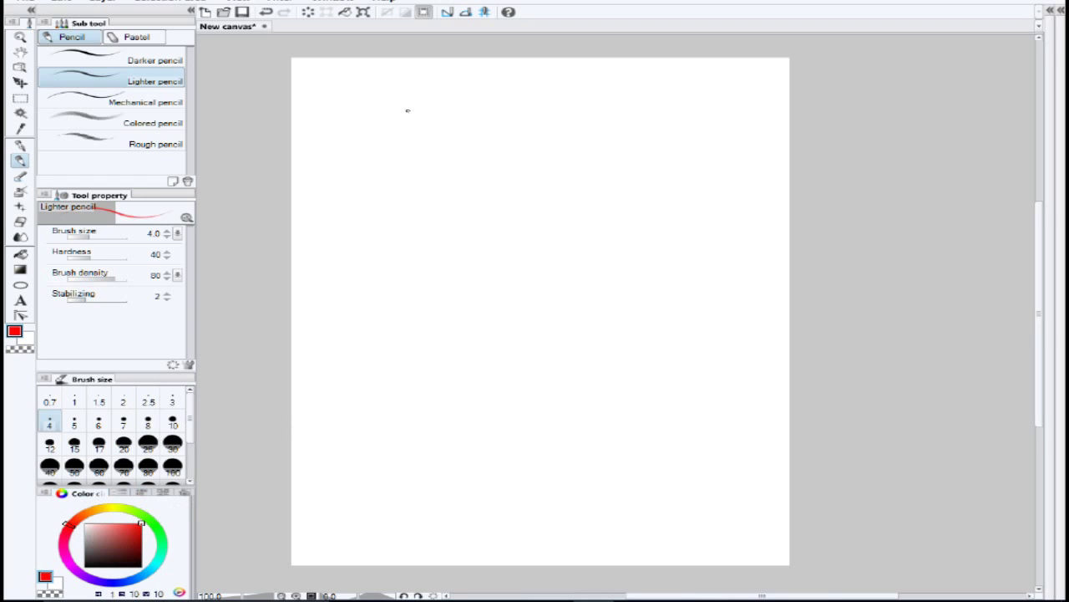
{"action": "left_click_drag", "start_coordinate": [404, 118], "coordinate": [382, 206]}
{"action": "mouse_move", "coordinate": [404, 119]}
{"action": "left_mouse_down"}
{"action": "mouse_move", "coordinate": [437, 207]}
{"action": "mouse_move", "coordinate": [394, 204]}
{"action": "mouse_move", "coordinate": [435, 208]}
{"action": "left_mouse_up"}
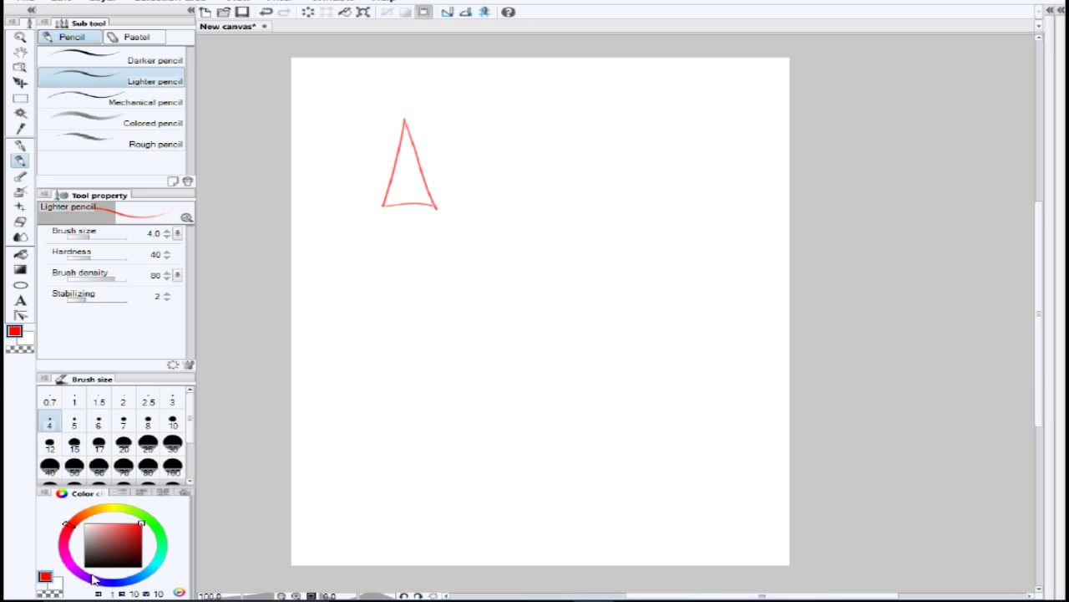
- Outline the triangle in black as a broom head with a ragged bottom edge and sides flaring outward above the neck
{"action": "left_click", "coordinate": [141, 566]}
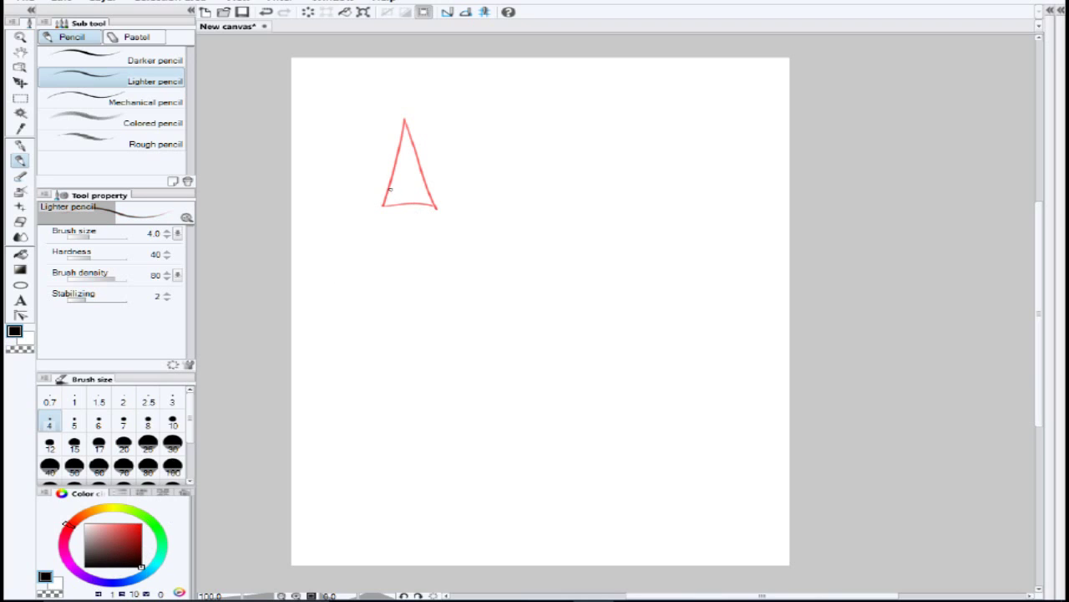
{"action": "mouse_move", "coordinate": [380, 203]}
{"action": "left_mouse_down"}
{"action": "mouse_move", "coordinate": [436, 205]}
{"action": "mouse_move", "coordinate": [383, 205]}
{"action": "mouse_move", "coordinate": [399, 134]}
{"action": "left_mouse_up"}
{"action": "mouse_move", "coordinate": [438, 208]}
{"action": "left_mouse_down"}
{"action": "mouse_move", "coordinate": [412, 125]}
{"action": "mouse_move", "coordinate": [406, 146]}
{"action": "mouse_move", "coordinate": [386, 113]}
{"action": "mouse_move", "coordinate": [412, 131]}
{"action": "mouse_move", "coordinate": [421, 97]}
{"action": "left_mouse_up"}
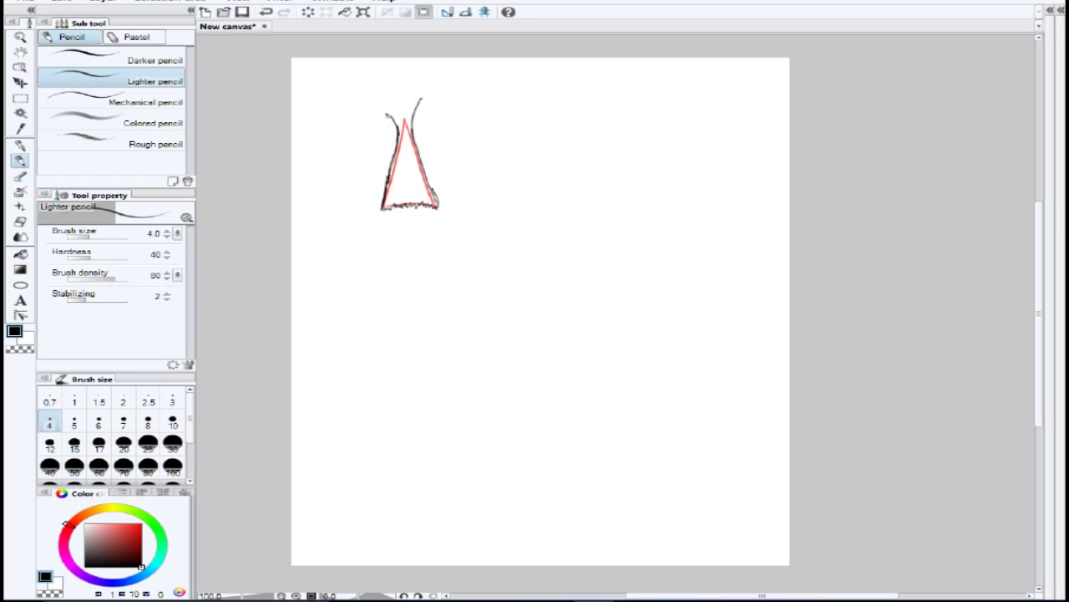
- Add a spiky tuft above the first broom's neck and a two-line handle reaching the canvas's upper edge
{"action": "mouse_move", "coordinate": [412, 117]}
{"action": "left_mouse_down"}
{"action": "mouse_move", "coordinate": [420, 94]}
{"action": "mouse_move", "coordinate": [387, 110]}
{"action": "left_mouse_up"}
{"action": "left_click_drag", "start_coordinate": [401, 122], "coordinate": [386, 107]}
{"action": "mouse_move", "coordinate": [400, 111]}
{"action": "left_mouse_down"}
{"action": "mouse_move", "coordinate": [384, 61]}
{"action": "mouse_move", "coordinate": [407, 105]}
{"action": "mouse_move", "coordinate": [396, 65]}
{"action": "left_mouse_up"}
- Draw a binding of short horizontal strokes around the first broom's neck
{"action": "left_click_drag", "start_coordinate": [402, 138], "coordinate": [402, 176]}
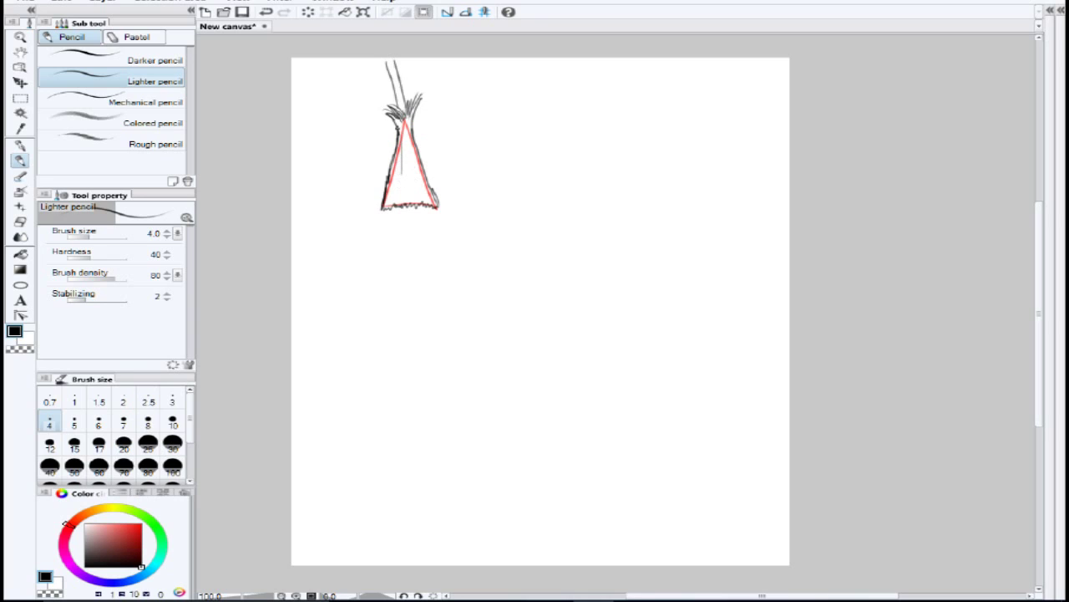
{"action": "mouse_move", "coordinate": [395, 131]}
{"action": "left_mouse_down"}
{"action": "mouse_move", "coordinate": [418, 129]}
{"action": "mouse_move", "coordinate": [408, 132]}
{"action": "left_mouse_up"}
{"action": "key", "text": "ctrl+z"}
{"action": "key", "text": "ctrl+z"}
{"action": "left_click_drag", "start_coordinate": [405, 141], "coordinate": [409, 144]}
- Fill the first broom's head with long bristle strokes fanning from the binding down to the bottom edge
{"action": "left_click_drag", "start_coordinate": [401, 154], "coordinate": [392, 211]}
{"action": "left_click_drag", "start_coordinate": [397, 152], "coordinate": [388, 204]}
{"action": "mouse_move", "coordinate": [402, 156]}
{"action": "left_mouse_down"}
{"action": "mouse_move", "coordinate": [401, 202]}
{"action": "mouse_move", "coordinate": [416, 190]}
{"action": "mouse_move", "coordinate": [423, 202]}
{"action": "mouse_move", "coordinate": [411, 146]}
{"action": "mouse_move", "coordinate": [421, 204]}
{"action": "left_mouse_up"}
{"action": "mouse_move", "coordinate": [407, 203]}
{"action": "left_mouse_down"}
{"action": "mouse_move", "coordinate": [409, 160]}
{"action": "mouse_move", "coordinate": [388, 207]}
{"action": "left_mouse_up"}
{"action": "mouse_move", "coordinate": [403, 141]}
{"action": "left_mouse_down"}
{"action": "mouse_move", "coordinate": [401, 165]}
{"action": "mouse_move", "coordinate": [423, 187]}
{"action": "left_mouse_up"}
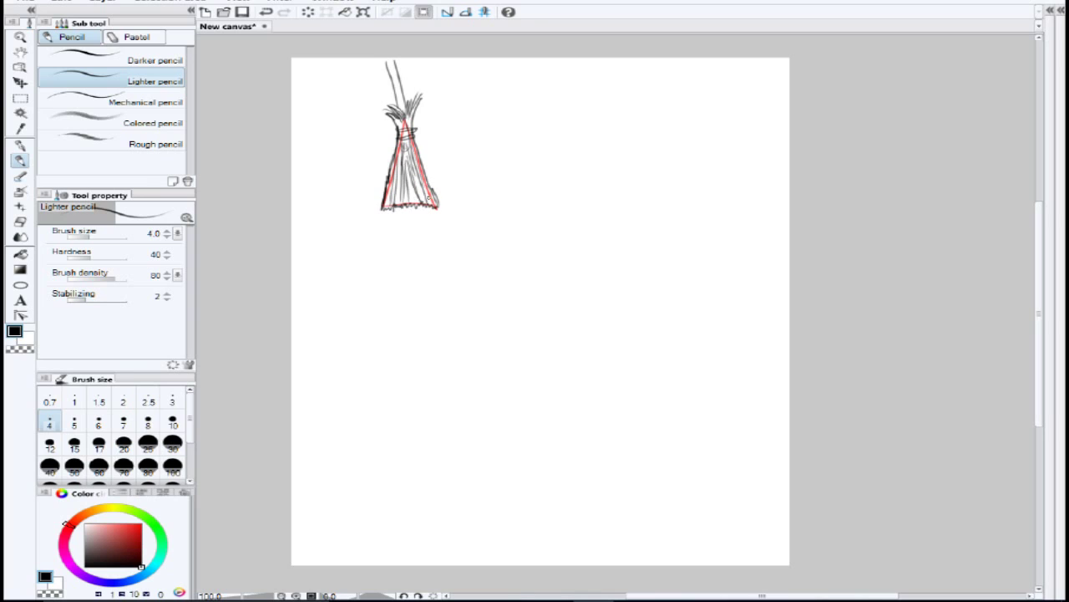
{"action": "left_click_drag", "start_coordinate": [407, 177], "coordinate": [416, 200]}
{"action": "left_click_drag", "start_coordinate": [420, 179], "coordinate": [423, 185]}
- Sketch a red dome with a flat base and a small rounded knob on top, beside the first broom
{"action": "left_click", "coordinate": [140, 525]}
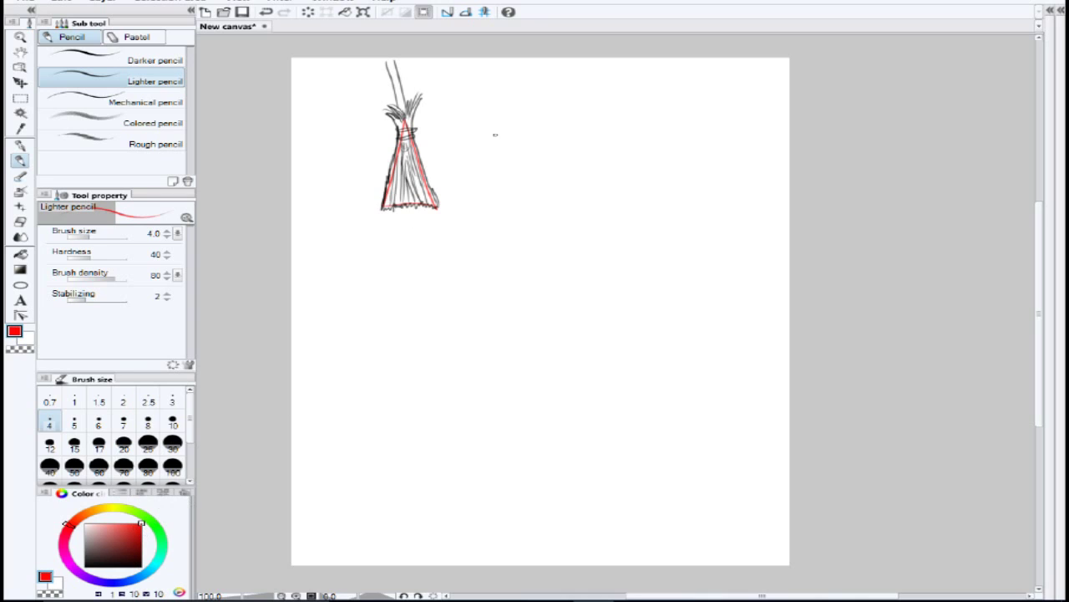
{"action": "mouse_move", "coordinate": [488, 204]}
{"action": "left_mouse_down"}
{"action": "mouse_move", "coordinate": [491, 162]}
{"action": "mouse_move", "coordinate": [509, 134]}
{"action": "mouse_move", "coordinate": [543, 145]}
{"action": "mouse_move", "coordinate": [548, 207]}
{"action": "left_mouse_up"}
{"action": "left_click_drag", "start_coordinate": [482, 204], "coordinate": [553, 209]}
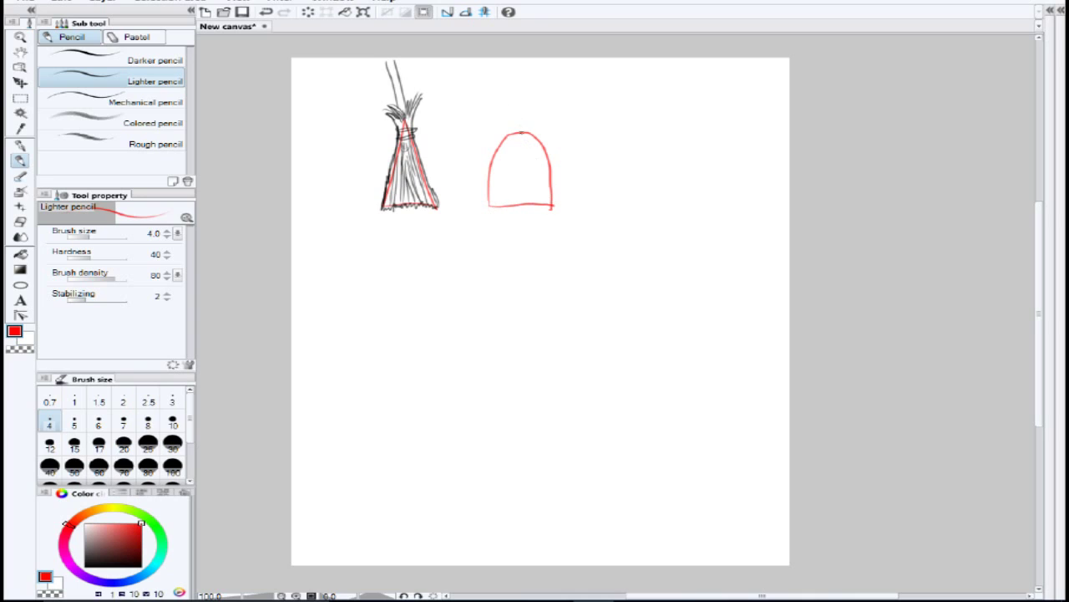
{"action": "mouse_move", "coordinate": [516, 133]}
{"action": "left_mouse_down"}
{"action": "mouse_move", "coordinate": [505, 130]}
{"action": "mouse_move", "coordinate": [512, 114]}
{"action": "mouse_move", "coordinate": [535, 121]}
{"action": "mouse_move", "coordinate": [525, 132]}
{"action": "left_mouse_up"}
- In black, draw a ragged bottom edge on the dome and two horizontal double-line bands across it
{"action": "left_click_drag", "start_coordinate": [137, 541], "coordinate": [141, 567]}
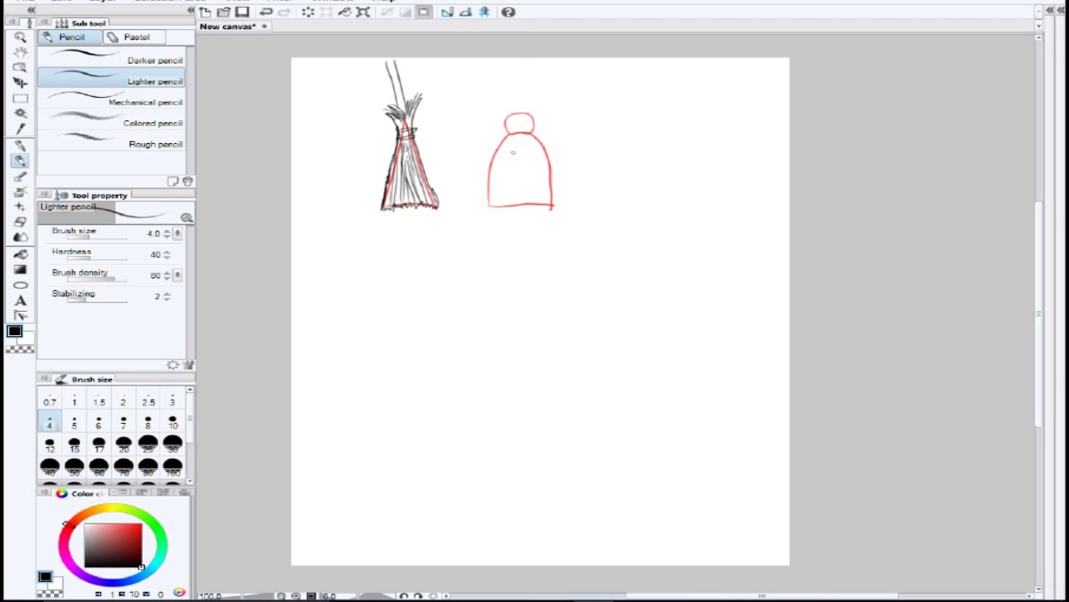
{"action": "left_click_drag", "start_coordinate": [488, 203], "coordinate": [551, 206]}
{"action": "mouse_move", "coordinate": [494, 154]}
{"action": "left_mouse_down"}
{"action": "mouse_move", "coordinate": [551, 155]}
{"action": "mouse_move", "coordinate": [493, 172]}
{"action": "mouse_move", "coordinate": [551, 168]}
{"action": "left_mouse_up"}
{"action": "left_click_drag", "start_coordinate": [486, 173], "coordinate": [555, 170]}
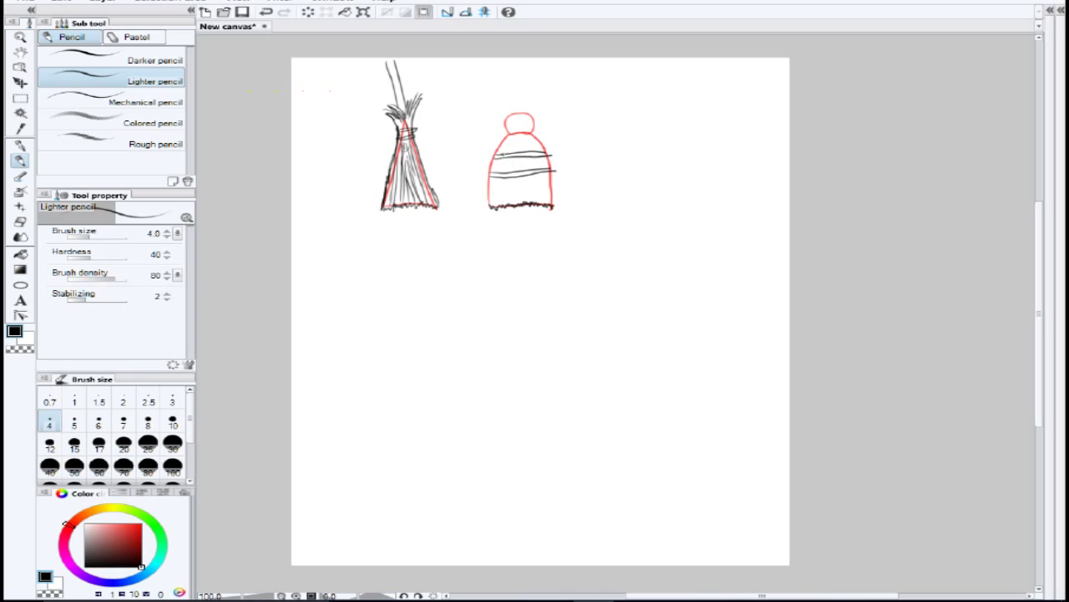
- Outline the second broom's curved sides in black and fill its sections with vertical bristle strokes
{"action": "left_click_drag", "start_coordinate": [483, 205], "coordinate": [507, 128]}
{"action": "left_click_drag", "start_coordinate": [551, 206], "coordinate": [535, 143]}
{"action": "mouse_move", "coordinate": [491, 181]}
{"action": "left_mouse_down"}
{"action": "mouse_move", "coordinate": [493, 207]}
{"action": "mouse_move", "coordinate": [540, 202]}
{"action": "left_mouse_up"}
{"action": "mouse_move", "coordinate": [549, 178]}
{"action": "left_mouse_down"}
{"action": "mouse_move", "coordinate": [548, 201]}
{"action": "mouse_move", "coordinate": [497, 203]}
{"action": "left_mouse_up"}
{"action": "mouse_move", "coordinate": [544, 177]}
{"action": "left_mouse_down"}
{"action": "mouse_move", "coordinate": [543, 190]}
{"action": "mouse_move", "coordinate": [497, 160]}
{"action": "mouse_move", "coordinate": [513, 175]}
{"action": "mouse_move", "coordinate": [541, 169]}
{"action": "mouse_move", "coordinate": [510, 166]}
{"action": "mouse_move", "coordinate": [529, 169]}
{"action": "left_mouse_up"}
{"action": "left_click_drag", "start_coordinate": [535, 159], "coordinate": [541, 165]}
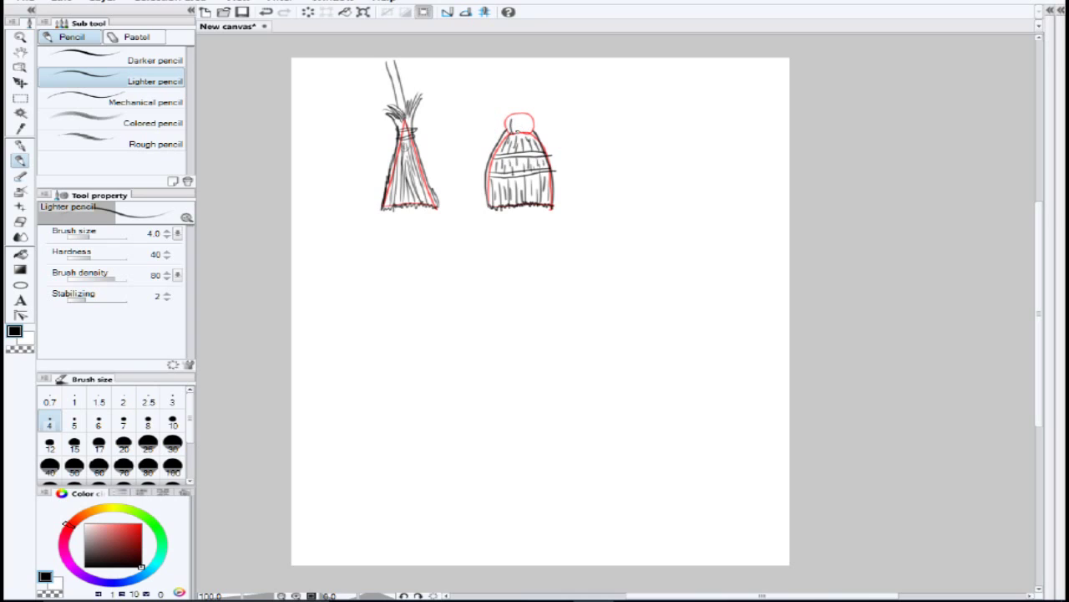
- Outline the second broom's knob in black and add a straight handle with wood-grain lines above it
{"action": "left_click_drag", "start_coordinate": [506, 131], "coordinate": [508, 112]}
{"action": "left_click_drag", "start_coordinate": [533, 131], "coordinate": [506, 134]}
{"action": "left_click_drag", "start_coordinate": [513, 111], "coordinate": [508, 57]}
{"action": "left_click_drag", "start_coordinate": [524, 113], "coordinate": [518, 58]}
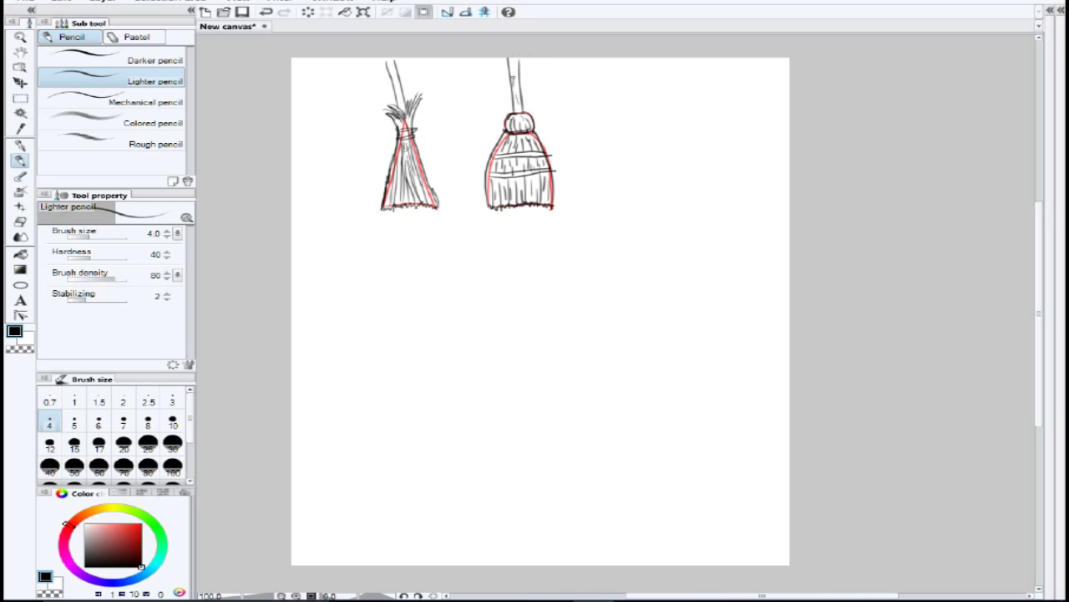
{"action": "left_click_drag", "start_coordinate": [517, 89], "coordinate": [510, 60]}
{"action": "left_click_drag", "start_coordinate": [519, 109], "coordinate": [517, 101]}
- Sketch a wide, low red trapezoid with a thin strip along its upper edge, beside the second broom
{"action": "left_click", "coordinate": [142, 524]}
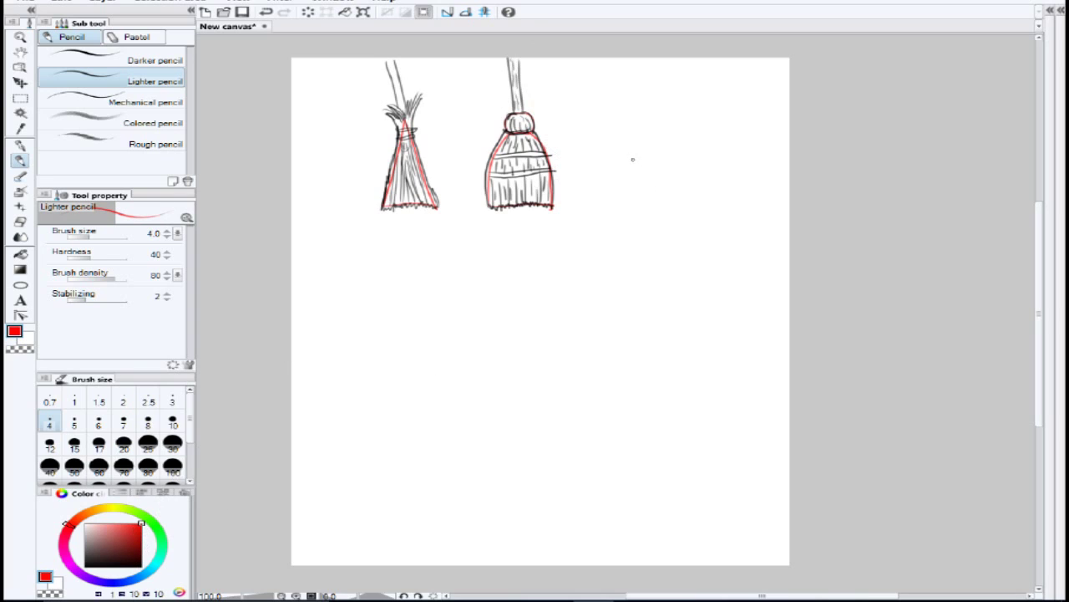
{"action": "mouse_move", "coordinate": [595, 219]}
{"action": "left_mouse_down"}
{"action": "mouse_move", "coordinate": [618, 180]}
{"action": "mouse_move", "coordinate": [678, 179]}
{"action": "mouse_move", "coordinate": [694, 219]}
{"action": "left_mouse_up"}
{"action": "left_click_drag", "start_coordinate": [594, 219], "coordinate": [693, 219]}
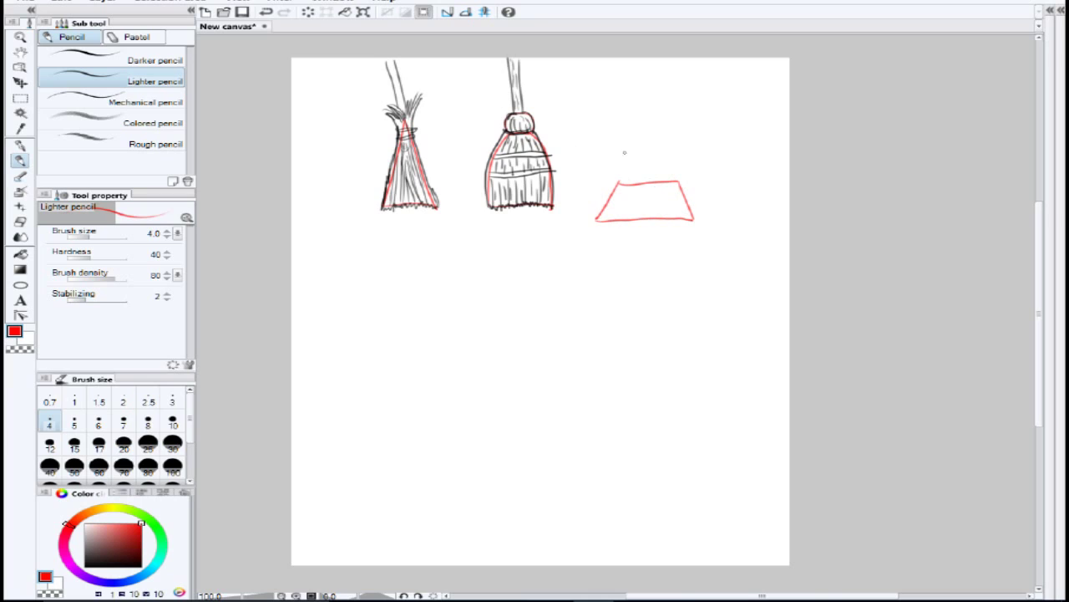
{"action": "left_click_drag", "start_coordinate": [621, 182], "coordinate": [677, 180]}
- In black, draw a ragged bottom edge on the trapezoid and fill its lower half with short bristle strokes
{"action": "left_click_drag", "start_coordinate": [147, 552], "coordinate": [164, 589]}
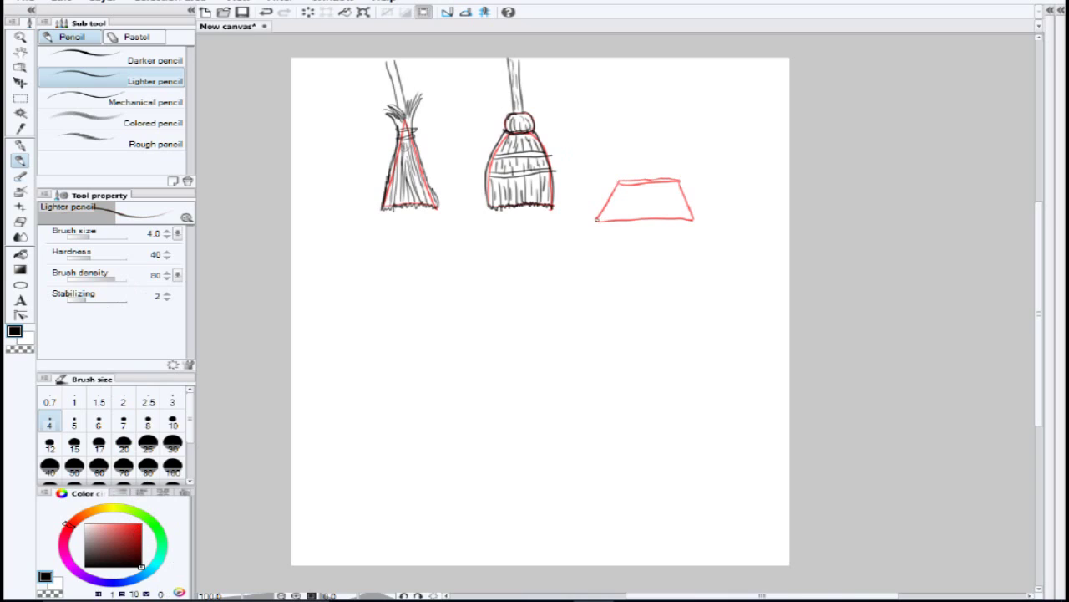
{"action": "left_click_drag", "start_coordinate": [595, 217], "coordinate": [694, 220]}
{"action": "left_click", "coordinate": [265, 12]}
{"action": "left_click_drag", "start_coordinate": [597, 219], "coordinate": [693, 219]}
{"action": "left_click_drag", "start_coordinate": [620, 218], "coordinate": [610, 224]}
{"action": "mouse_move", "coordinate": [597, 221]}
{"action": "left_mouse_down"}
{"action": "mouse_move", "coordinate": [607, 204]}
{"action": "mouse_move", "coordinate": [602, 222]}
{"action": "mouse_move", "coordinate": [634, 223]}
{"action": "mouse_move", "coordinate": [639, 212]}
{"action": "mouse_move", "coordinate": [643, 223]}
{"action": "mouse_move", "coordinate": [650, 196]}
{"action": "mouse_move", "coordinate": [655, 223]}
{"action": "mouse_move", "coordinate": [686, 223]}
{"action": "mouse_move", "coordinate": [669, 210]}
{"action": "left_mouse_up"}
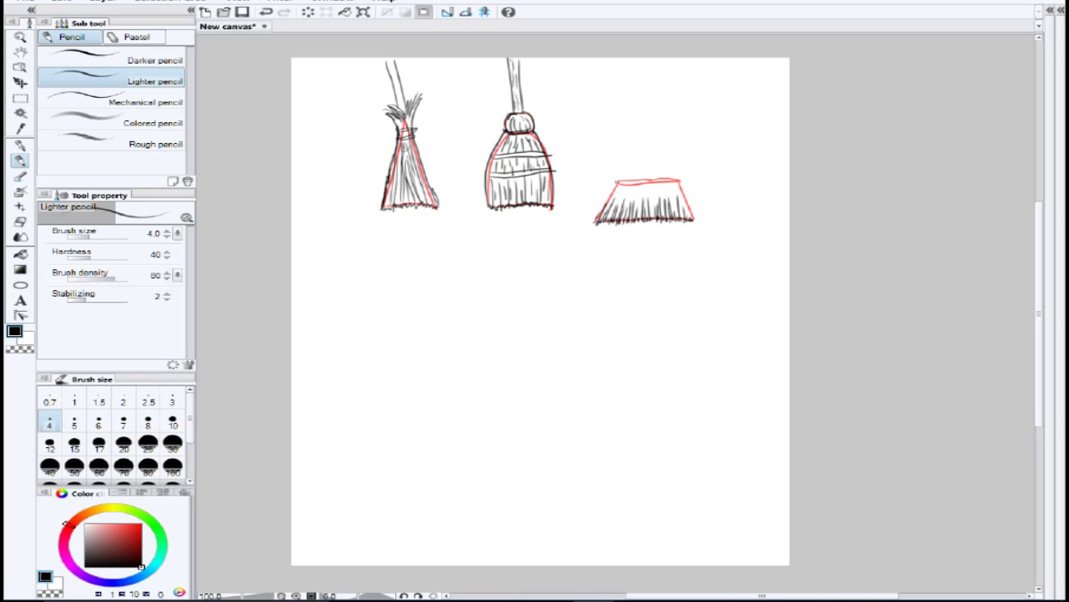
{"action": "left_click_drag", "start_coordinate": [643, 213], "coordinate": [633, 221]}
{"action": "left_click_drag", "start_coordinate": [652, 209], "coordinate": [650, 217]}
{"action": "left_click_drag", "start_coordinate": [601, 156], "coordinate": [627, 156]}
{"action": "left_click", "coordinate": [22, 223]}
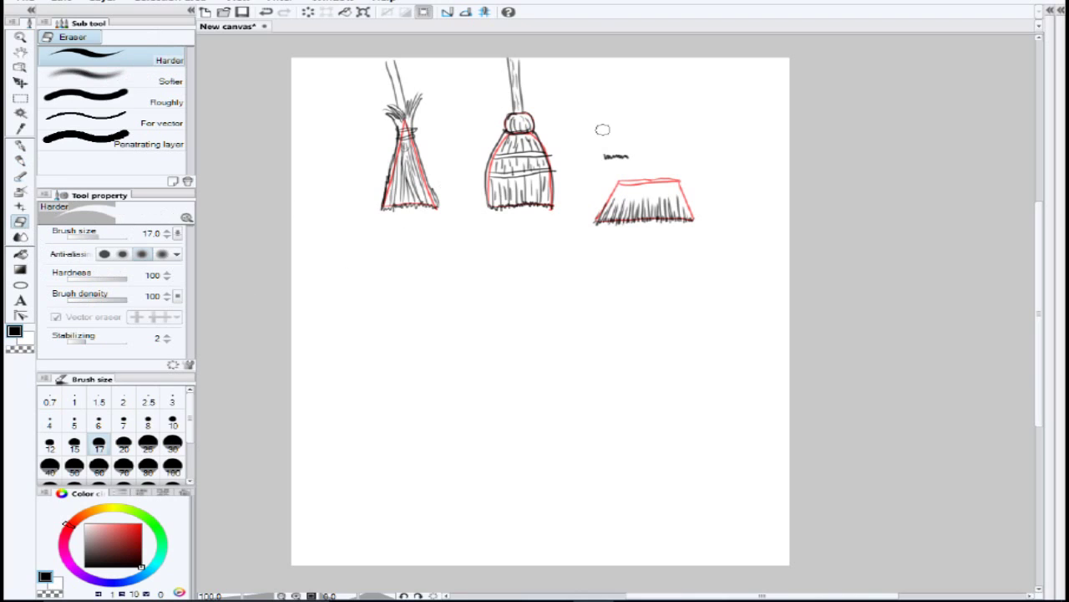
{"action": "left_click_drag", "start_coordinate": [609, 151], "coordinate": [623, 153]}
{"action": "left_click", "coordinate": [20, 159]}
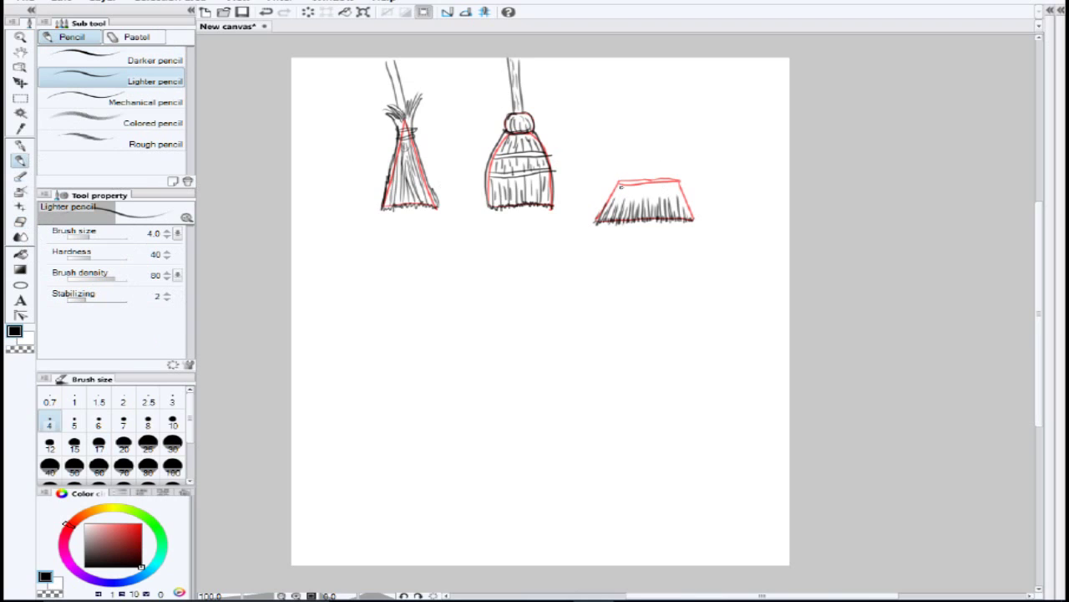
- Outline the third broom's slanted sides in black and draw a rounded cap over its upper edge
{"action": "mouse_move", "coordinate": [596, 220]}
{"action": "left_mouse_down"}
{"action": "mouse_move", "coordinate": [617, 182]}
{"action": "mouse_move", "coordinate": [680, 188]}
{"action": "mouse_move", "coordinate": [692, 218]}
{"action": "left_mouse_up"}
{"action": "left_click_drag", "start_coordinate": [615, 181], "coordinate": [685, 180]}
{"action": "left_click_drag", "start_coordinate": [614, 181], "coordinate": [623, 173]}
{"action": "left_click_drag", "start_coordinate": [687, 199], "coordinate": [660, 170]}
- Draw a dark horizontal band below the third broom's cap and add a long two-line handle above it
{"action": "mouse_move", "coordinate": [610, 196]}
{"action": "left_mouse_down"}
{"action": "mouse_move", "coordinate": [622, 175]}
{"action": "mouse_move", "coordinate": [645, 169]}
{"action": "mouse_move", "coordinate": [677, 174]}
{"action": "mouse_move", "coordinate": [687, 198]}
{"action": "left_mouse_up"}
{"action": "mouse_move", "coordinate": [608, 194]}
{"action": "left_mouse_down"}
{"action": "mouse_move", "coordinate": [687, 190]}
{"action": "mouse_move", "coordinate": [626, 193]}
{"action": "mouse_move", "coordinate": [647, 169]}
{"action": "mouse_move", "coordinate": [673, 176]}
{"action": "left_mouse_up"}
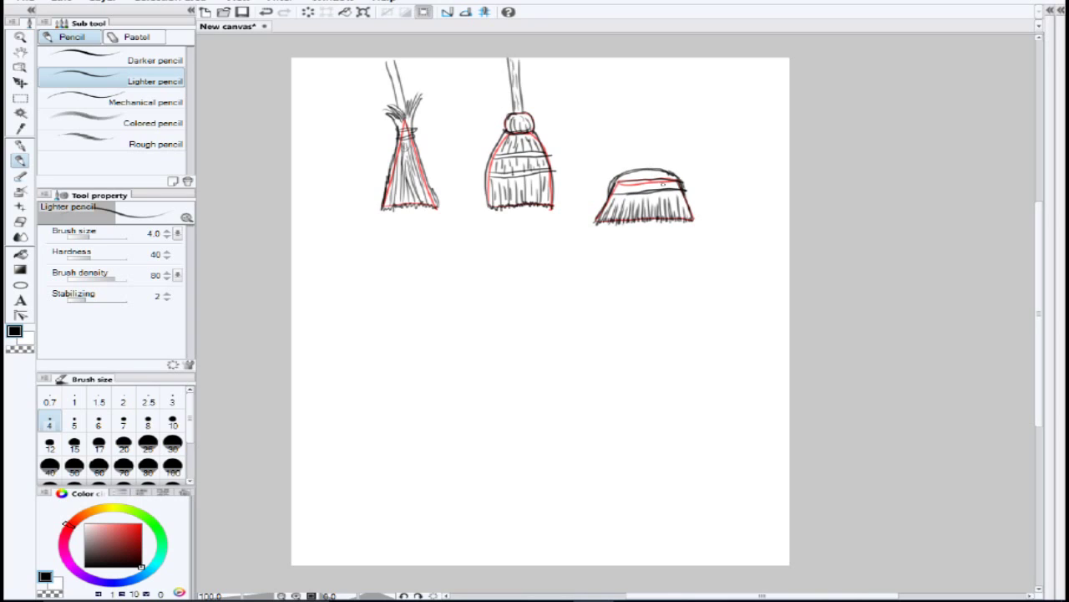
{"action": "left_click_drag", "start_coordinate": [689, 191], "coordinate": [645, 193]}
{"action": "left_click_drag", "start_coordinate": [640, 171], "coordinate": [635, 77]}
{"action": "left_click_drag", "start_coordinate": [647, 171], "coordinate": [641, 68]}
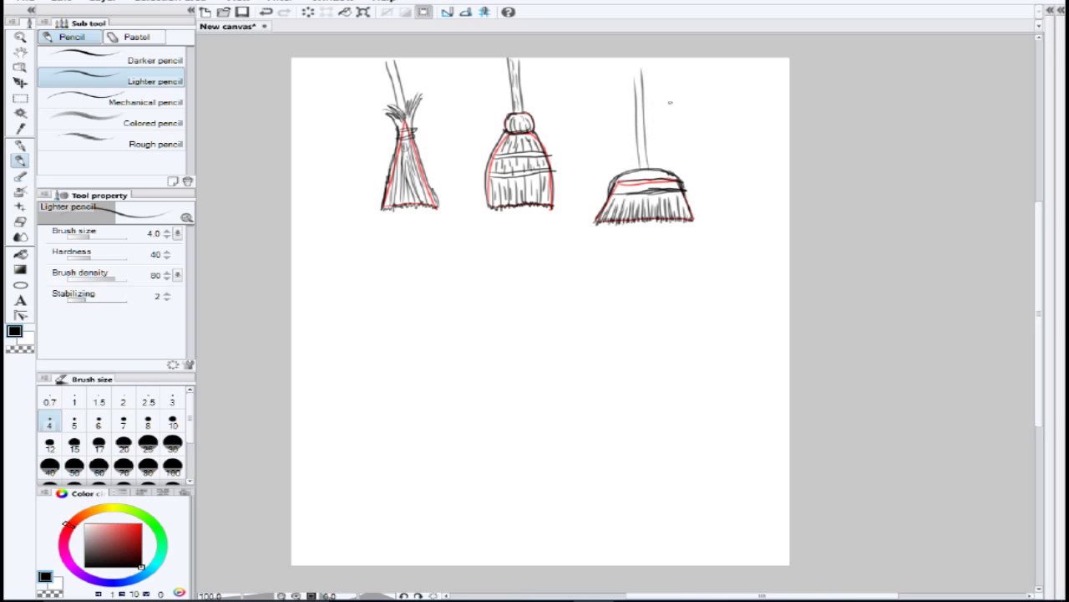
- Sketch a small padlock-shaped box with a rounded loop beside the third broom's handle and touch up that broom's bristles
{"action": "mouse_move", "coordinate": [684, 101]}
{"action": "left_mouse_down"}
{"action": "mouse_move", "coordinate": [685, 126]}
{"action": "mouse_move", "coordinate": [720, 128]}
{"action": "mouse_move", "coordinate": [720, 102]}
{"action": "mouse_move", "coordinate": [686, 99]}
{"action": "mouse_move", "coordinate": [686, 89]}
{"action": "mouse_move", "coordinate": [712, 83]}
{"action": "mouse_move", "coordinate": [719, 98]}
{"action": "mouse_move", "coordinate": [698, 90]}
{"action": "mouse_move", "coordinate": [708, 95]}
{"action": "mouse_move", "coordinate": [689, 125]}
{"action": "mouse_move", "coordinate": [698, 129]}
{"action": "left_mouse_up"}
{"action": "key", "text": "ctrl+z"}
{"action": "mouse_move", "coordinate": [688, 108]}
{"action": "left_mouse_down"}
{"action": "mouse_move", "coordinate": [690, 119]}
{"action": "mouse_move", "coordinate": [686, 98]}
{"action": "left_mouse_up"}
{"action": "left_click_drag", "start_coordinate": [689, 92], "coordinate": [688, 99]}
{"action": "left_click_drag", "start_coordinate": [624, 195], "coordinate": [620, 203]}
{"action": "left_click_drag", "start_coordinate": [638, 193], "coordinate": [691, 213]}
- Below the first broom, sketch a tilted flat-headed broom with a diagonal handle and a small notch on the head's near end
{"action": "mouse_move", "coordinate": [400, 377]}
{"action": "left_mouse_down"}
{"action": "mouse_move", "coordinate": [425, 384]}
{"action": "mouse_move", "coordinate": [446, 342]}
{"action": "left_mouse_up"}
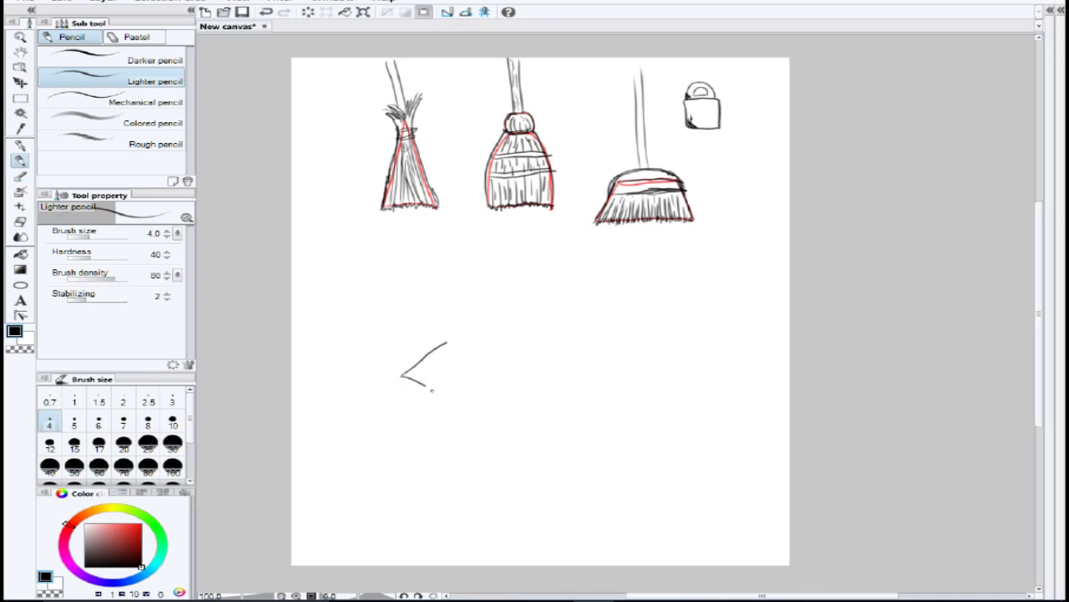
{"action": "left_click_drag", "start_coordinate": [425, 385], "coordinate": [462, 341]}
{"action": "left_click_drag", "start_coordinate": [428, 354], "coordinate": [376, 315]}
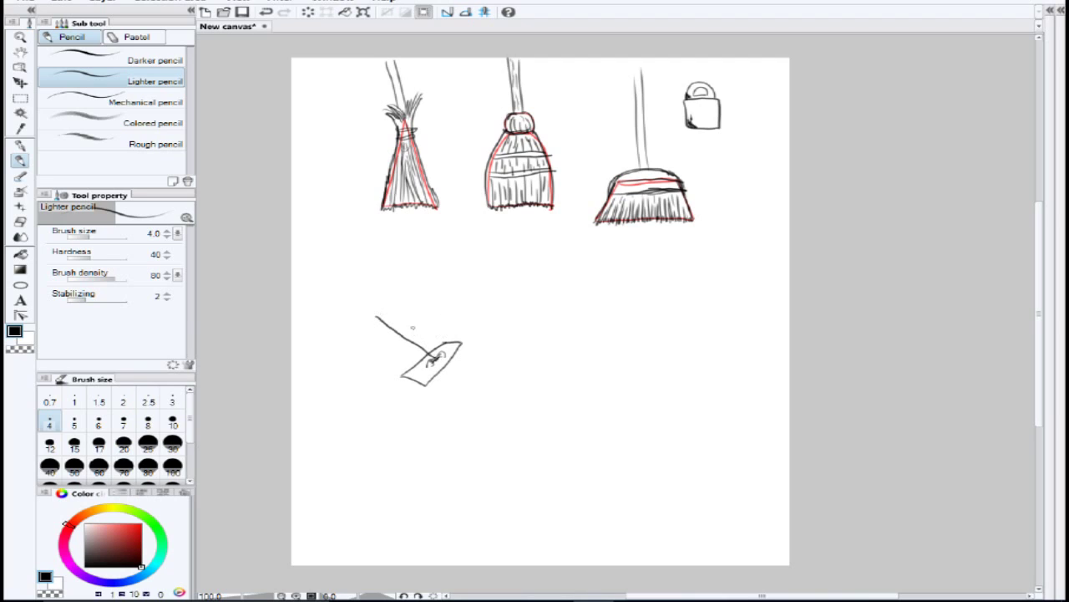
{"action": "mouse_move", "coordinate": [428, 350]}
{"action": "left_mouse_down"}
{"action": "mouse_move", "coordinate": [375, 318]}
{"action": "mouse_move", "coordinate": [432, 356]}
{"action": "mouse_move", "coordinate": [366, 316]}
{"action": "mouse_move", "coordinate": [395, 322]}
{"action": "mouse_move", "coordinate": [438, 353]}
{"action": "left_mouse_up"}
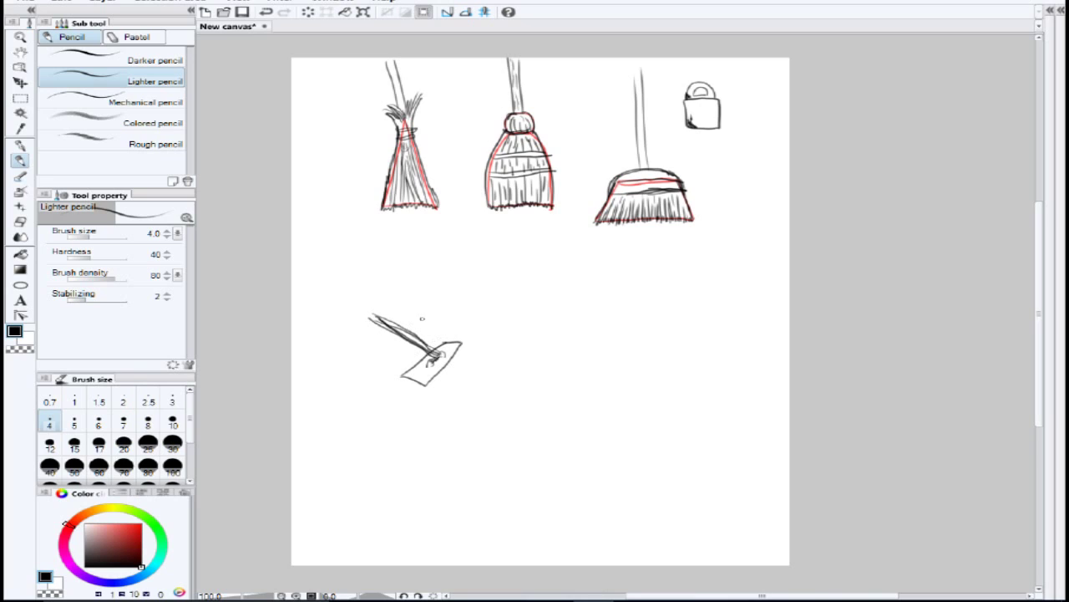
{"action": "left_click", "coordinate": [413, 382]}
{"action": "mouse_move", "coordinate": [411, 379]}
{"action": "left_mouse_down"}
{"action": "mouse_move", "coordinate": [430, 386]}
{"action": "mouse_move", "coordinate": [464, 343]}
{"action": "mouse_move", "coordinate": [428, 385]}
{"action": "left_mouse_up"}
{"action": "mouse_move", "coordinate": [457, 367]}
{"action": "left_mouse_down"}
{"action": "mouse_move", "coordinate": [499, 366]}
{"action": "mouse_move", "coordinate": [483, 354]}
{"action": "mouse_move", "coordinate": [482, 386]}
{"action": "left_mouse_up"}
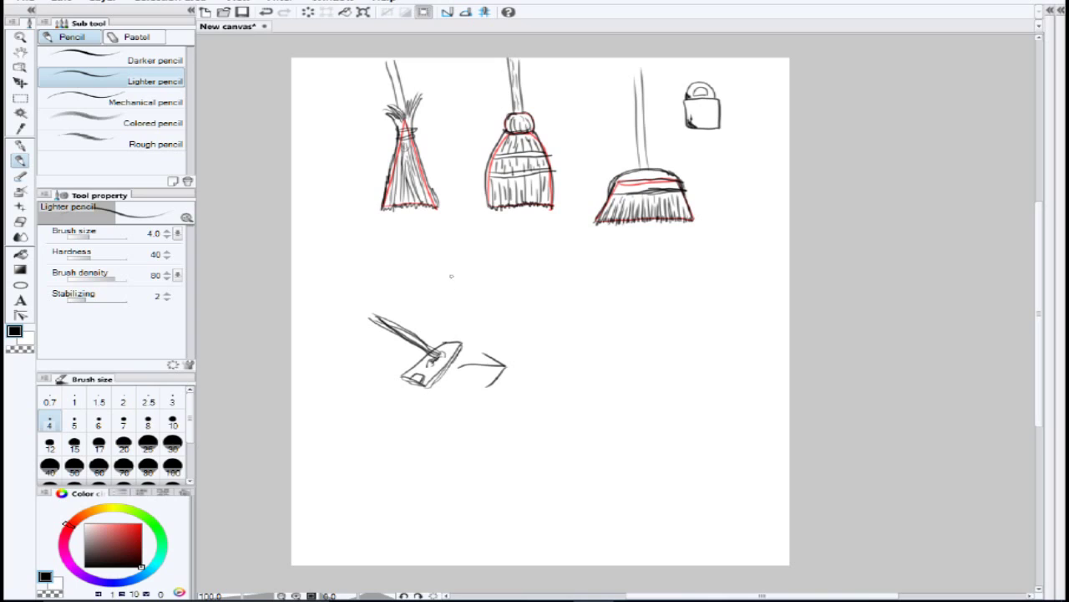
{"action": "mouse_move", "coordinate": [585, 272]}
{"action": "left_mouse_down"}
{"action": "mouse_move", "coordinate": [585, 304]}
{"action": "mouse_move", "coordinate": [619, 288]}
{"action": "left_mouse_up"}
{"action": "left_click_drag", "start_coordinate": [633, 269], "coordinate": [633, 298]}
{"action": "left_click", "coordinate": [634, 304]}
{"action": "left_click_drag", "start_coordinate": [572, 320], "coordinate": [639, 308]}
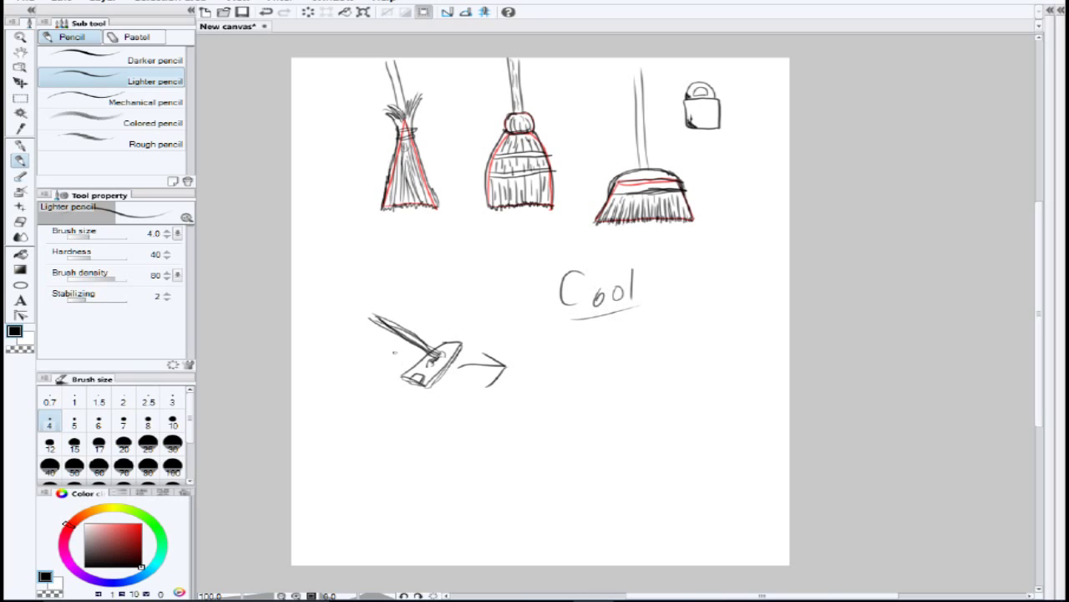
{"action": "left_click", "coordinate": [20, 221]}
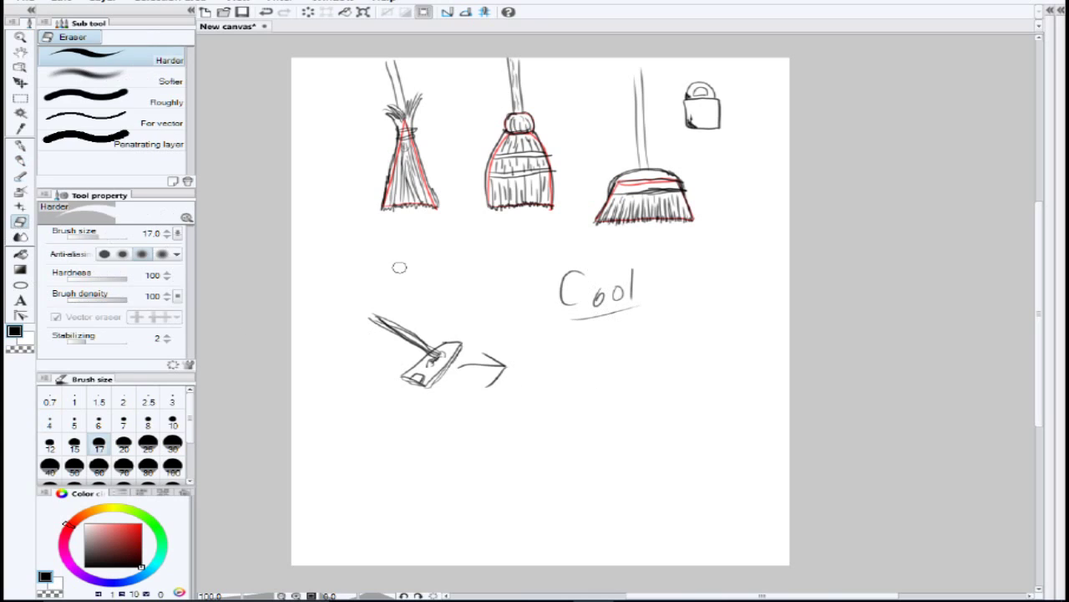
{"action": "mouse_move", "coordinate": [601, 287]}
{"action": "left_mouse_down"}
{"action": "mouse_move", "coordinate": [566, 284]}
{"action": "mouse_move", "coordinate": [580, 264]}
{"action": "mouse_move", "coordinate": [581, 323]}
{"action": "mouse_move", "coordinate": [614, 295]}
{"action": "mouse_move", "coordinate": [562, 308]}
{"action": "mouse_move", "coordinate": [574, 322]}
{"action": "mouse_move", "coordinate": [610, 289]}
{"action": "mouse_move", "coordinate": [633, 306]}
{"action": "mouse_move", "coordinate": [635, 279]}
{"action": "left_mouse_up"}
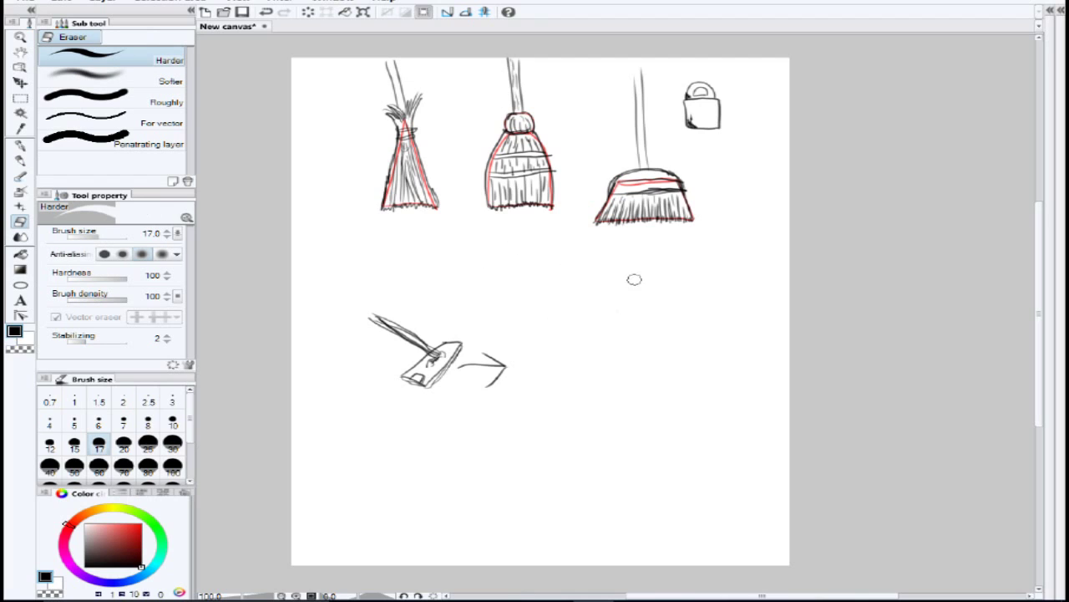
{"action": "left_click", "coordinate": [20, 160]}
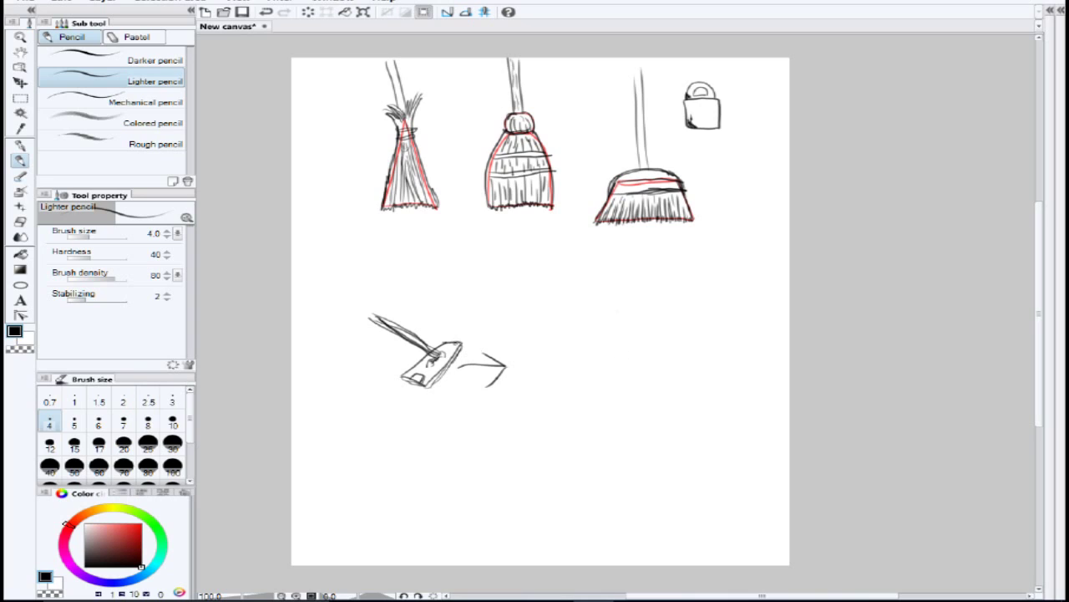
{"action": "mouse_move", "coordinate": [441, 295]}
{"action": "left_mouse_down"}
{"action": "mouse_move", "coordinate": [427, 320]}
{"action": "mouse_move", "coordinate": [441, 317]}
{"action": "left_mouse_up"}
{"action": "left_click", "coordinate": [20, 221]}
{"action": "left_click_drag", "start_coordinate": [431, 294], "coordinate": [432, 317]}
{"action": "left_click_drag", "start_coordinate": [442, 316], "coordinate": [440, 322]}
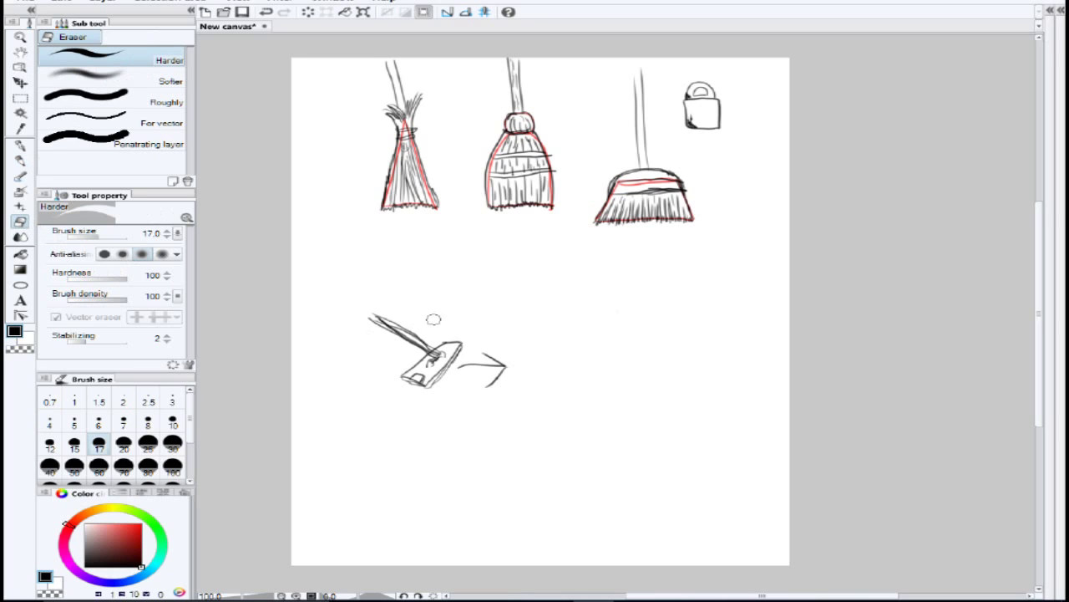
{"action": "mouse_move", "coordinate": [479, 369]}
{"action": "left_mouse_down"}
{"action": "mouse_move", "coordinate": [474, 354]}
{"action": "mouse_move", "coordinate": [466, 361]}
{"action": "mouse_move", "coordinate": [483, 349]}
{"action": "mouse_move", "coordinate": [502, 398]}
{"action": "mouse_move", "coordinate": [499, 357]}
{"action": "left_mouse_up"}
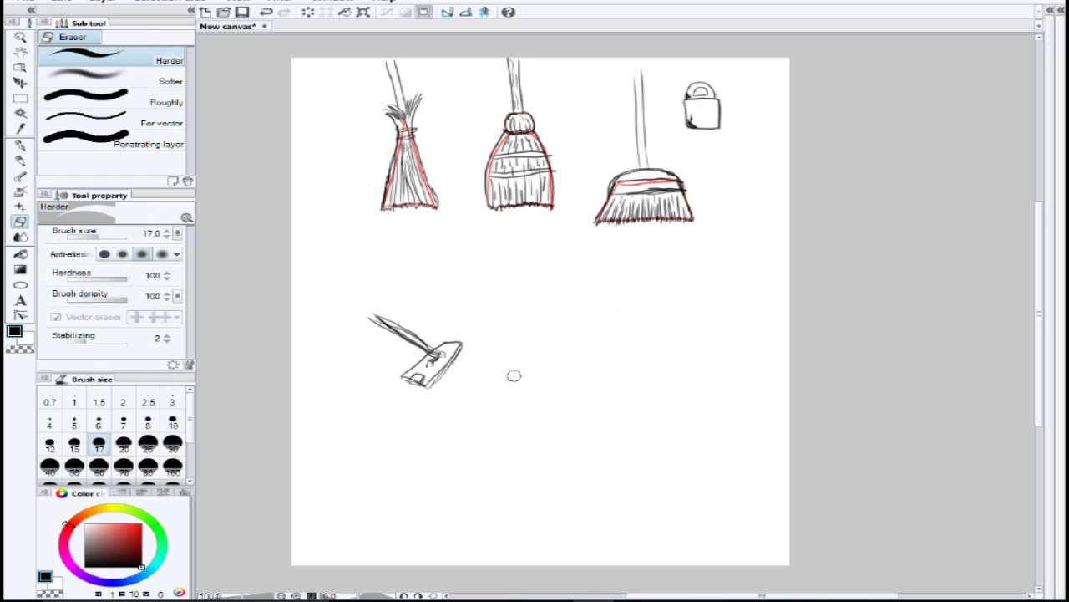